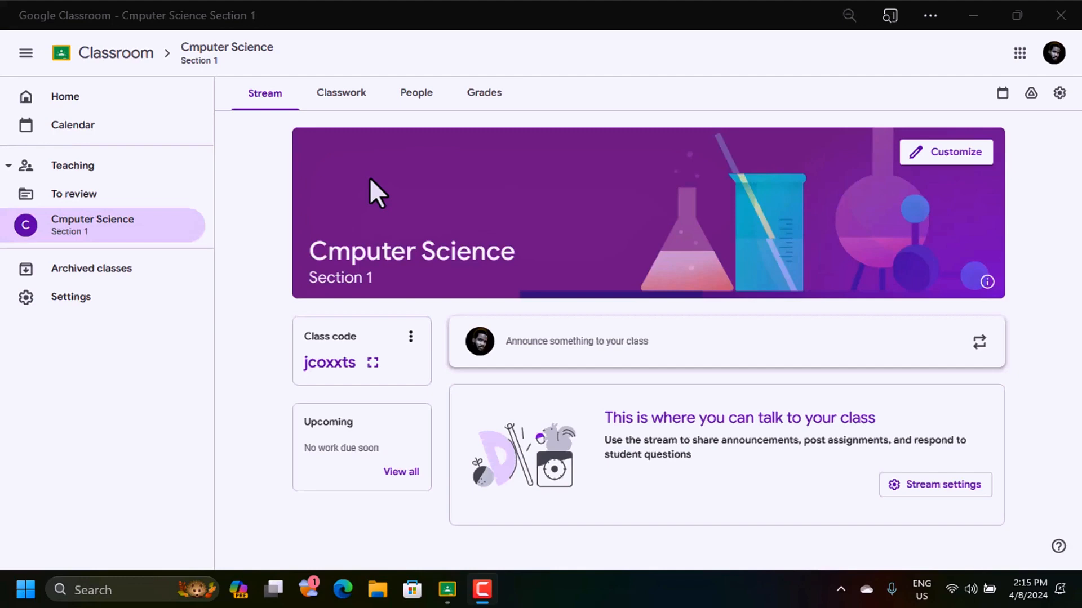
- Start a new assignment in the Computer Science class's classwork
click(342, 96)
click(419, 141)
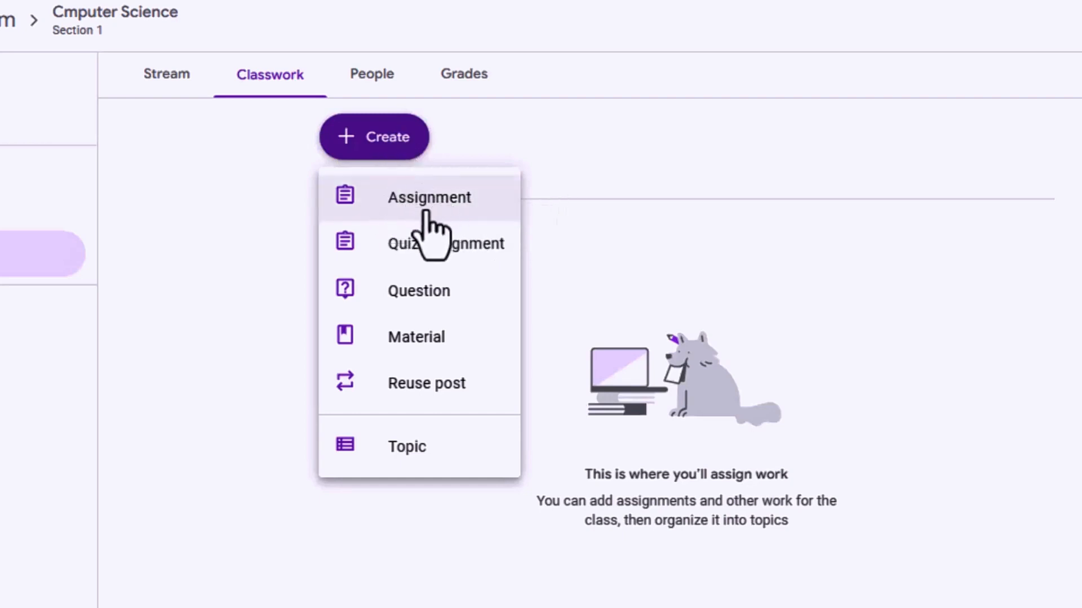
click(389, 156)
click(396, 149)
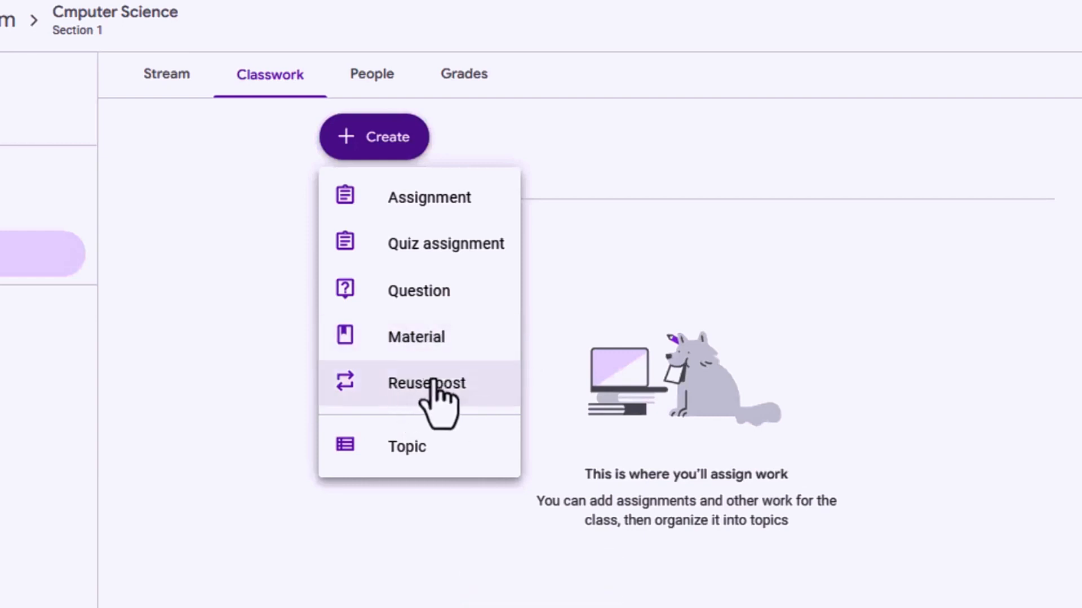
click(437, 200)
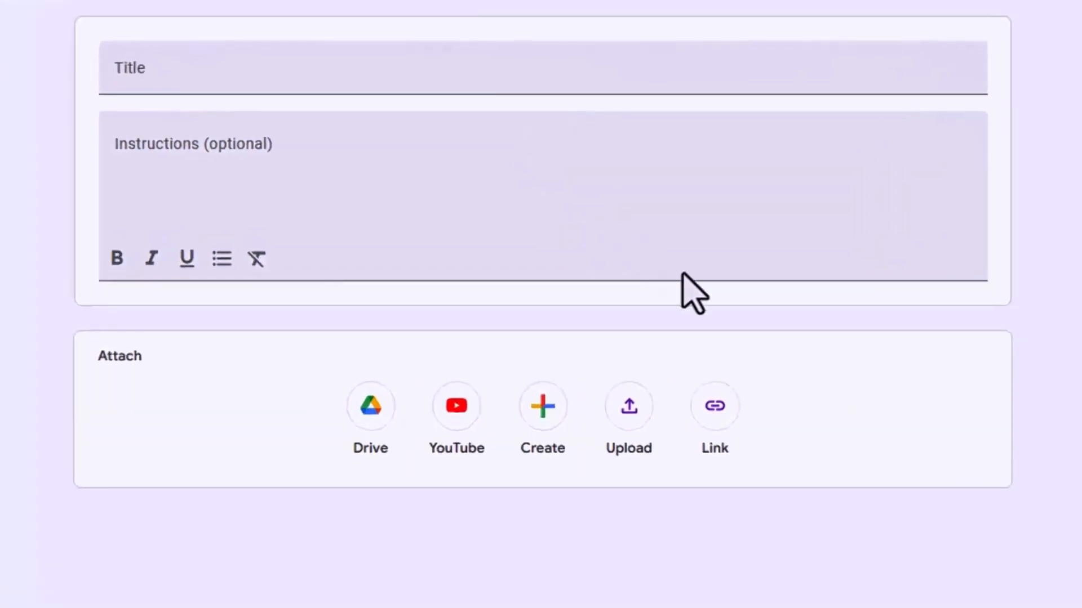
- Title the assignment "Computer theory" and enter the instructions "Read and complete the attached Google Doc."
click(300, 80)
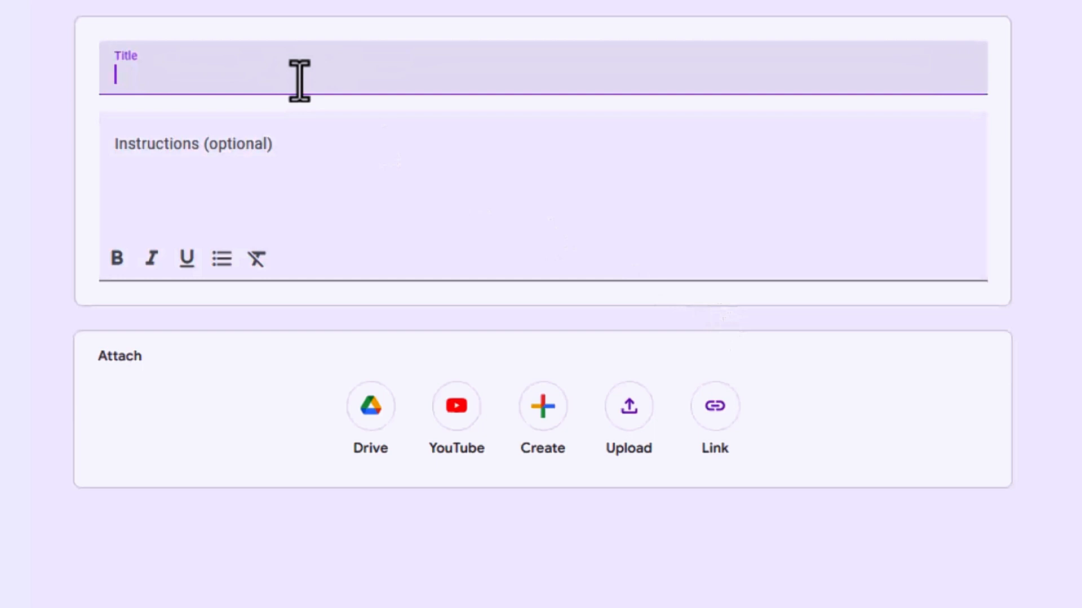
text(Computer theory)
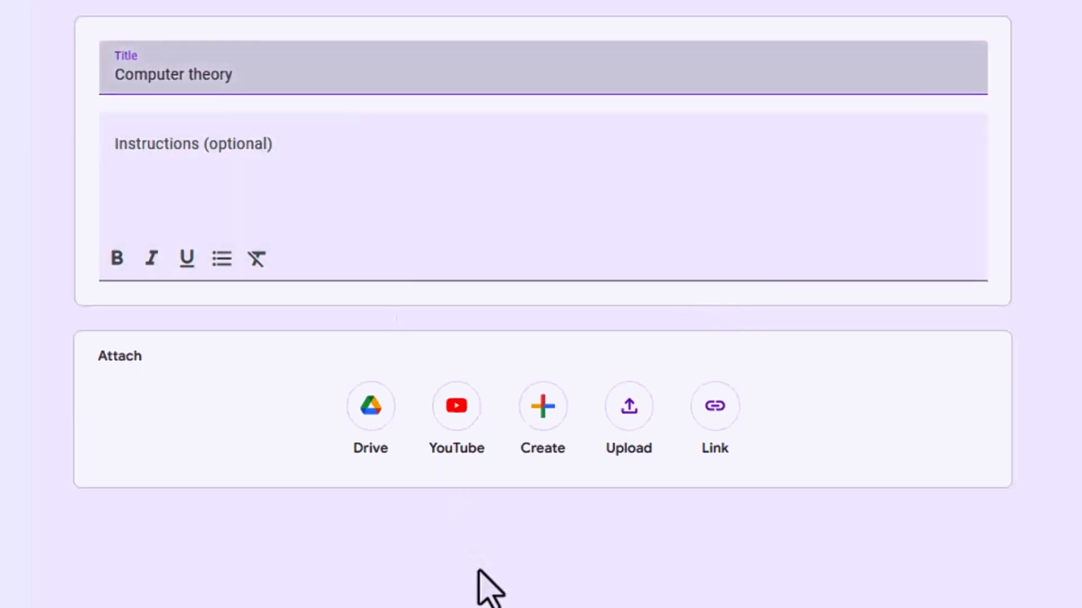
click(488, 586)
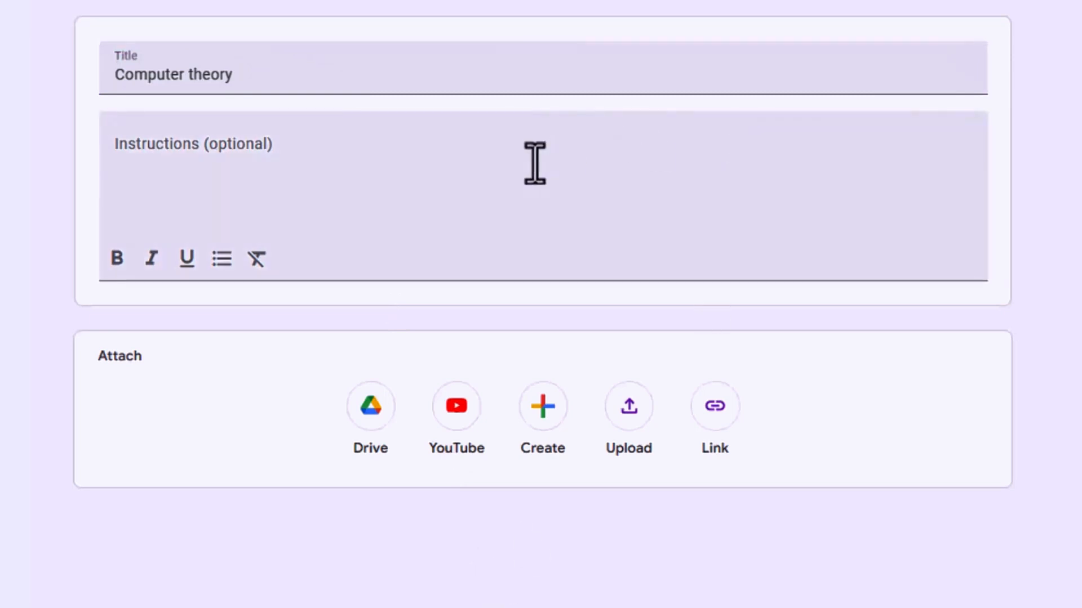
click(489, 200)
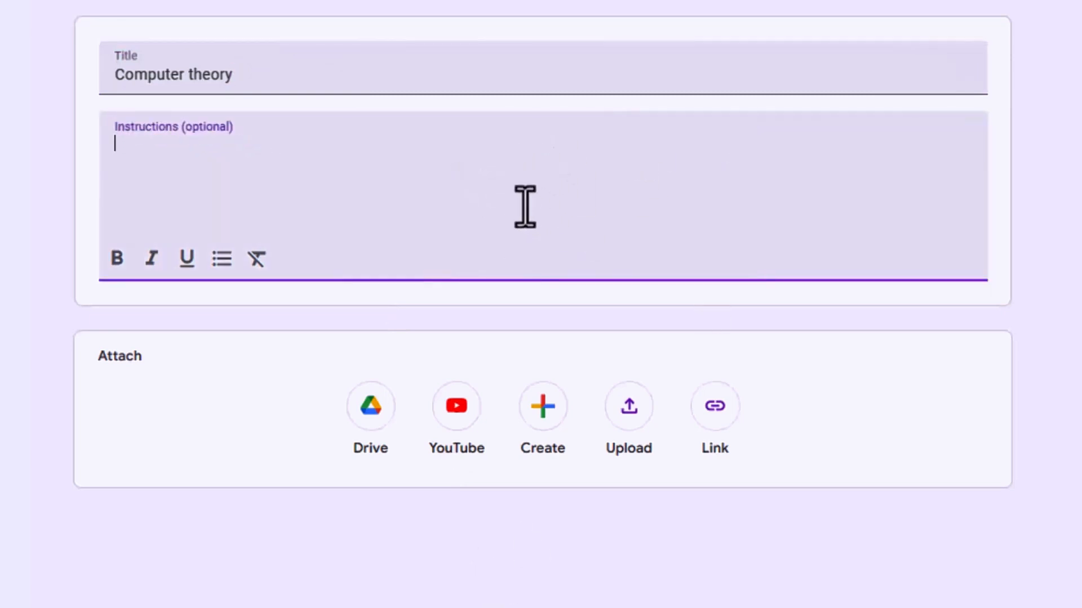
text(Read and complete the attached Google Doc.)
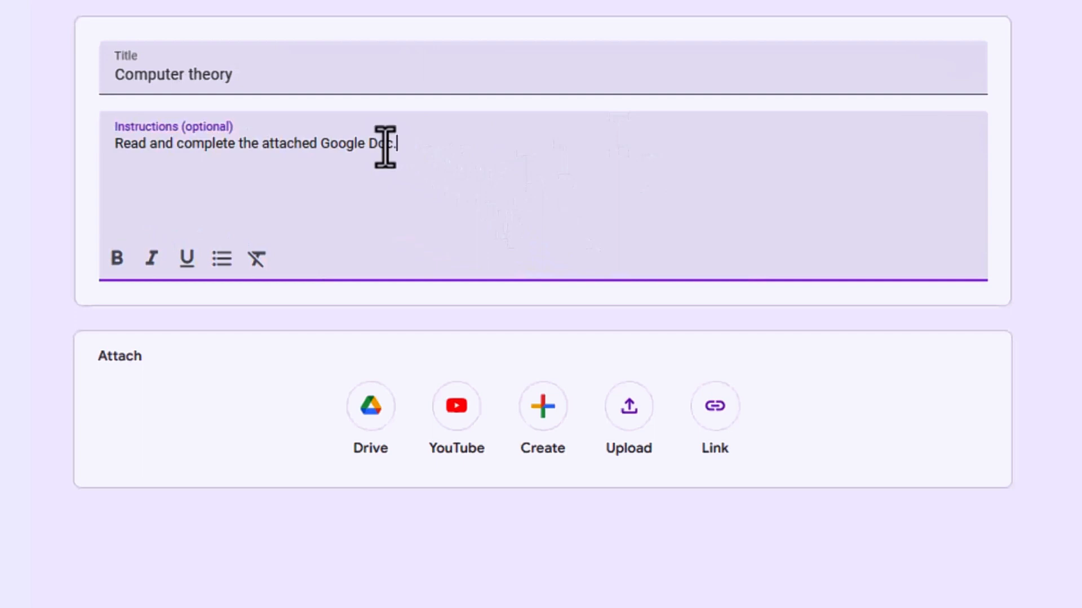
click(371, 414)
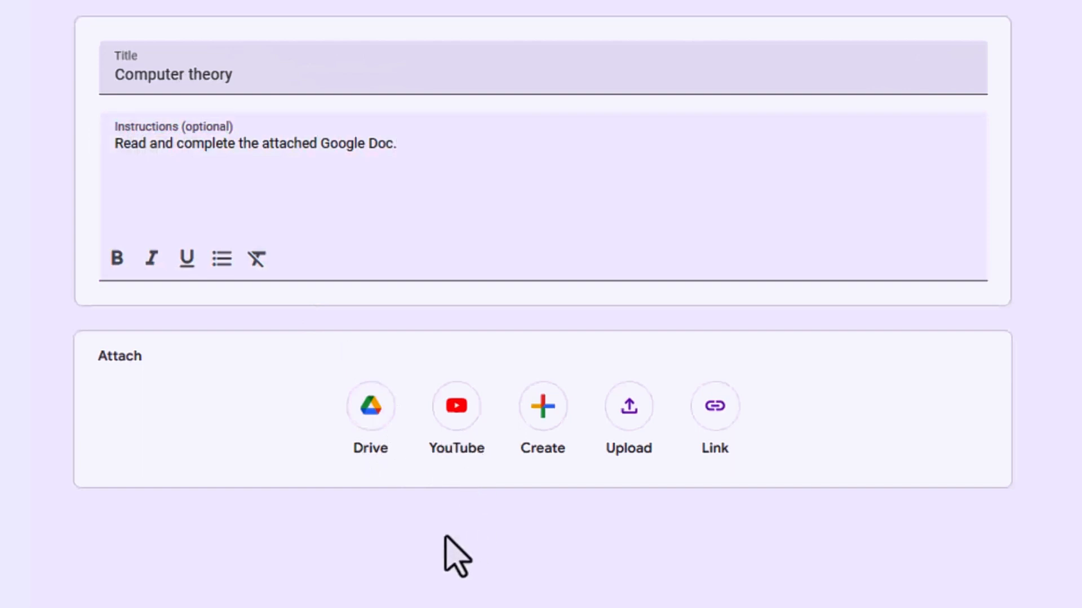
click(545, 409)
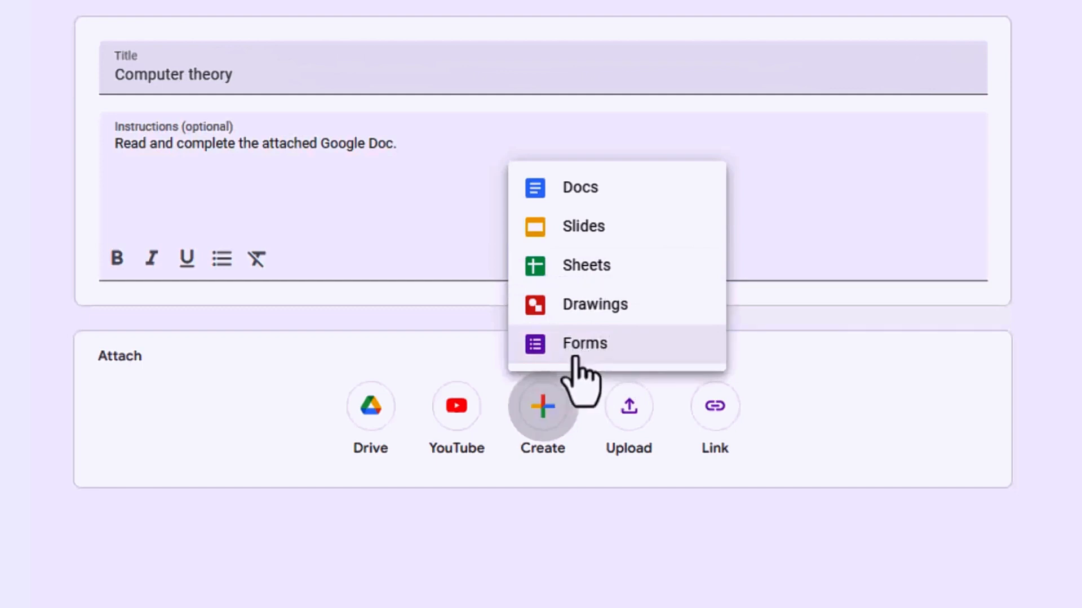
click(672, 498)
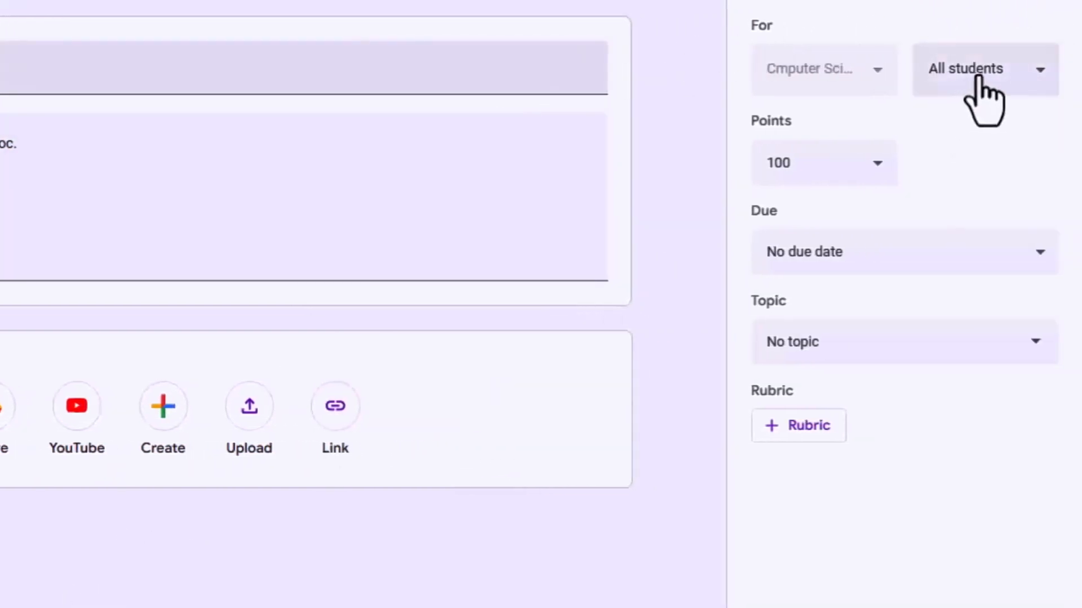
click(1021, 95)
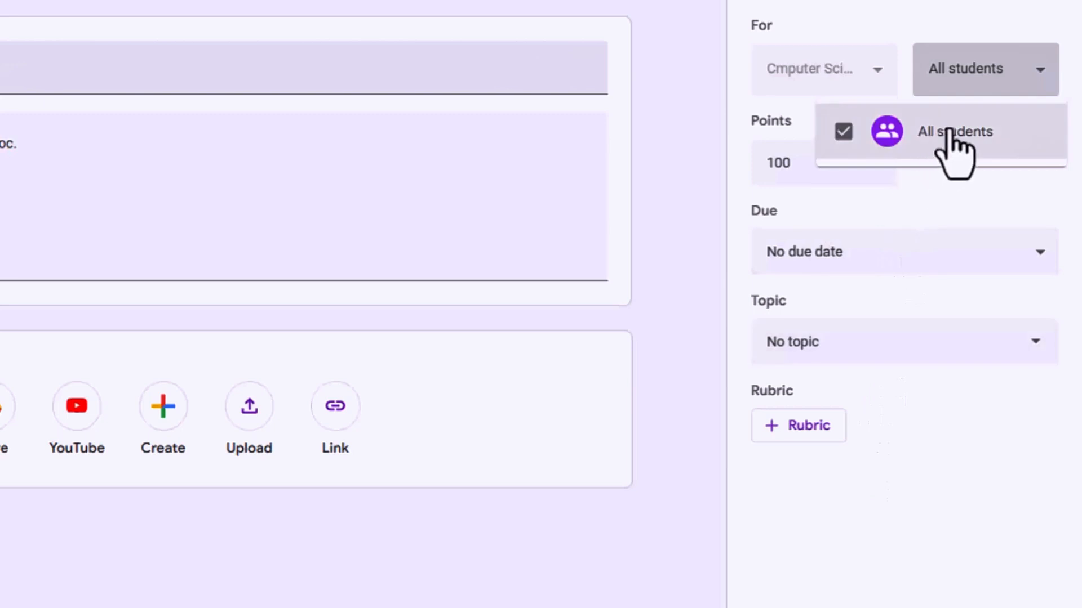
- Set the assignment's points to 129
click(845, 159)
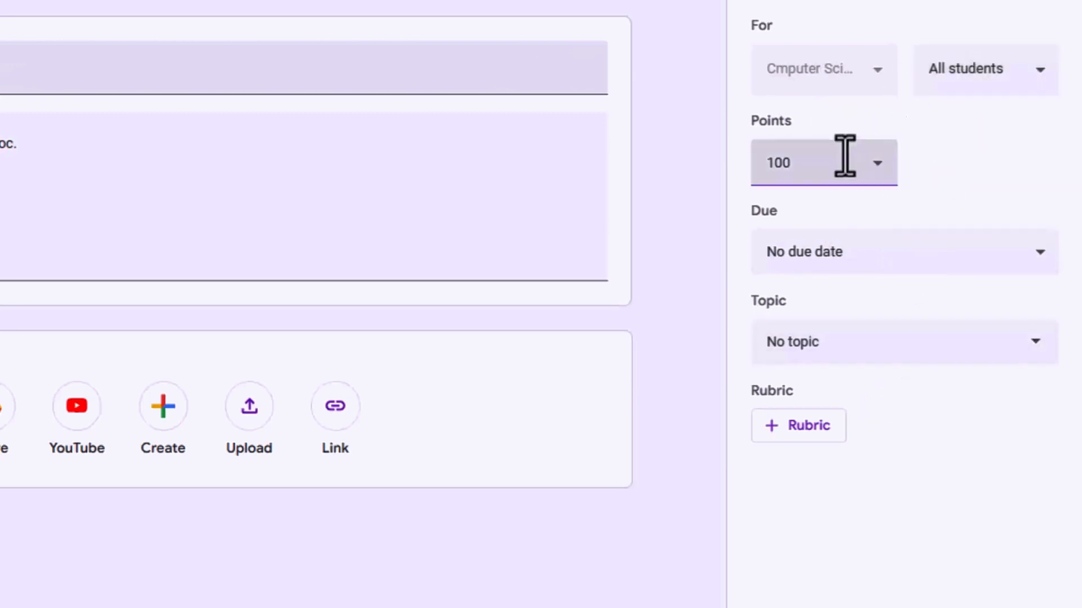
click(802, 171)
key(BackSpace)
key(BackSpace)
key(BackSpace)
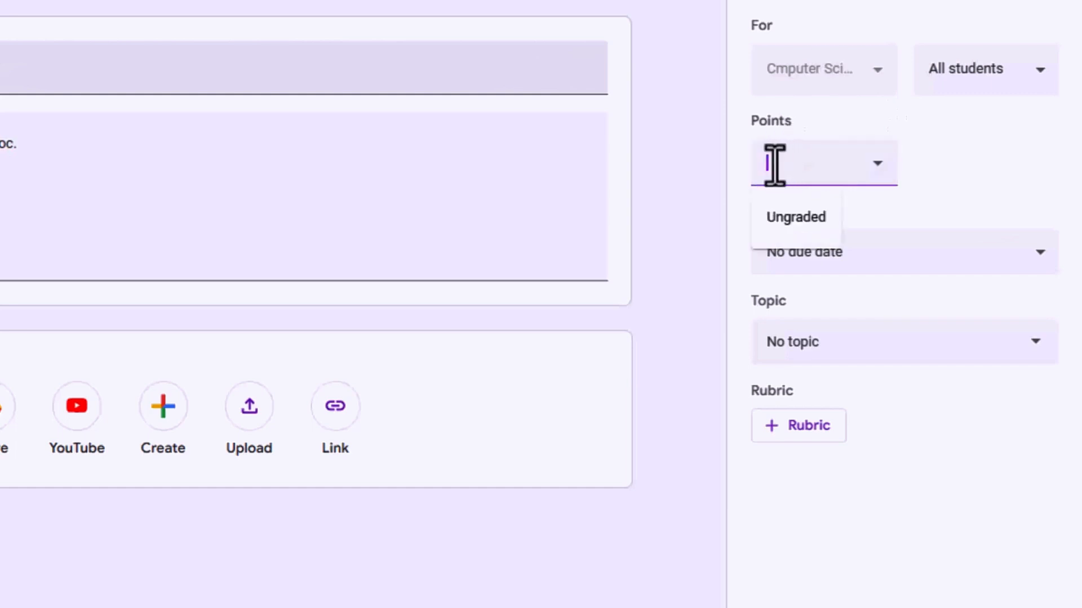
text(100)
click(767, 163)
click(732, 129)
click(877, 164)
click(879, 163)
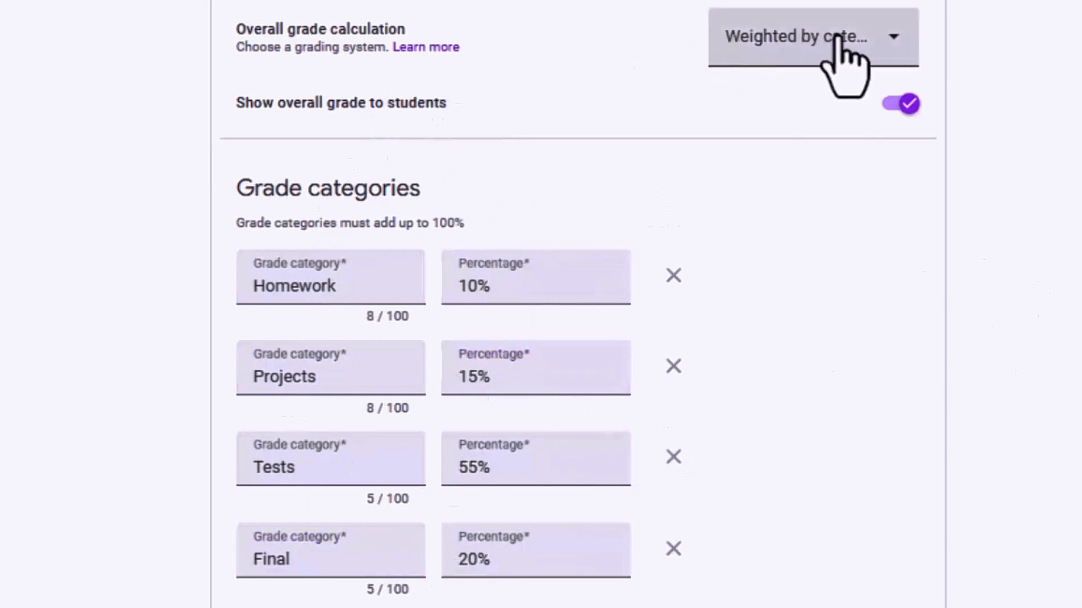
click(877, 40)
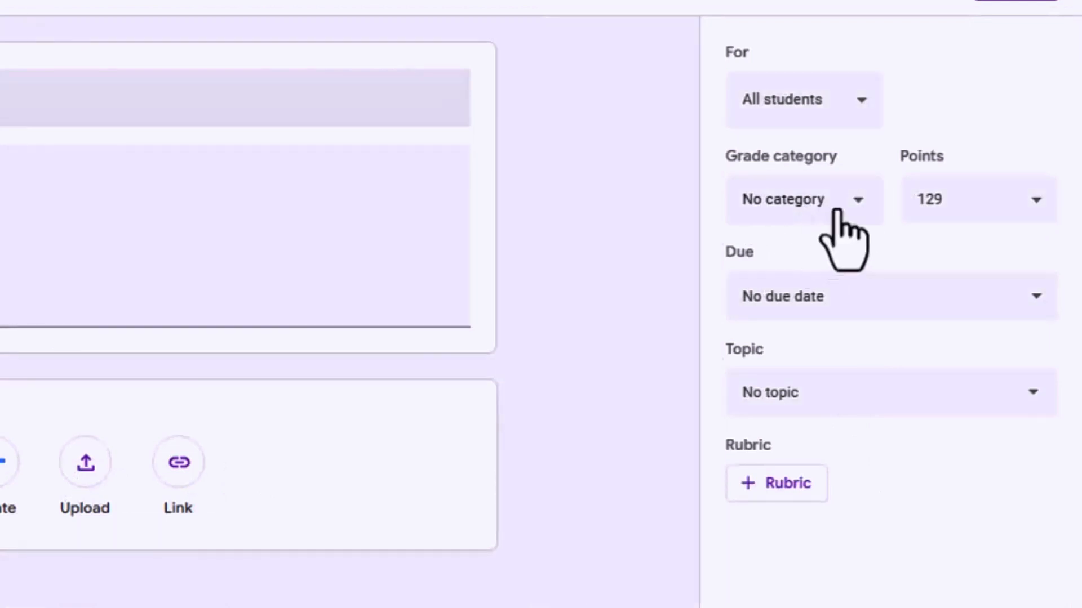
click(858, 204)
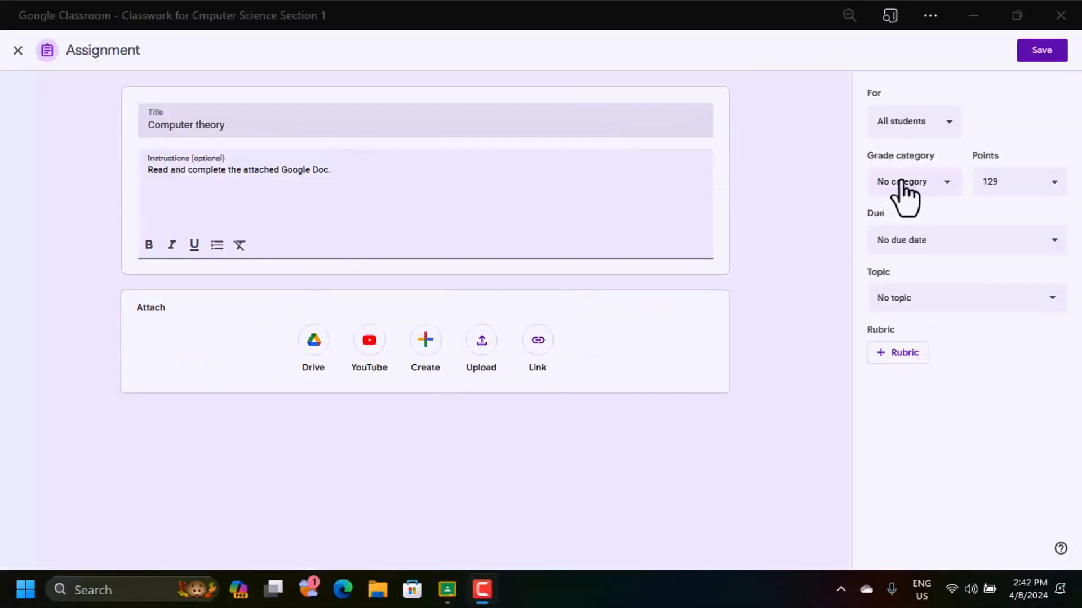
- Set the assignment's due date to Apr 25, 2024 at 11:59 PM
click(945, 242)
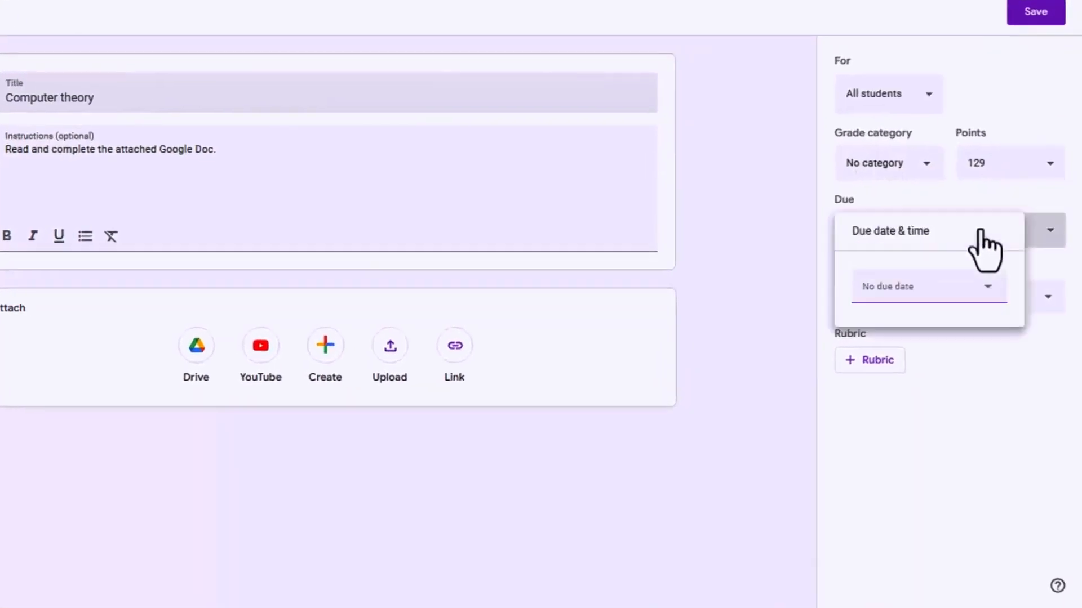
click(868, 286)
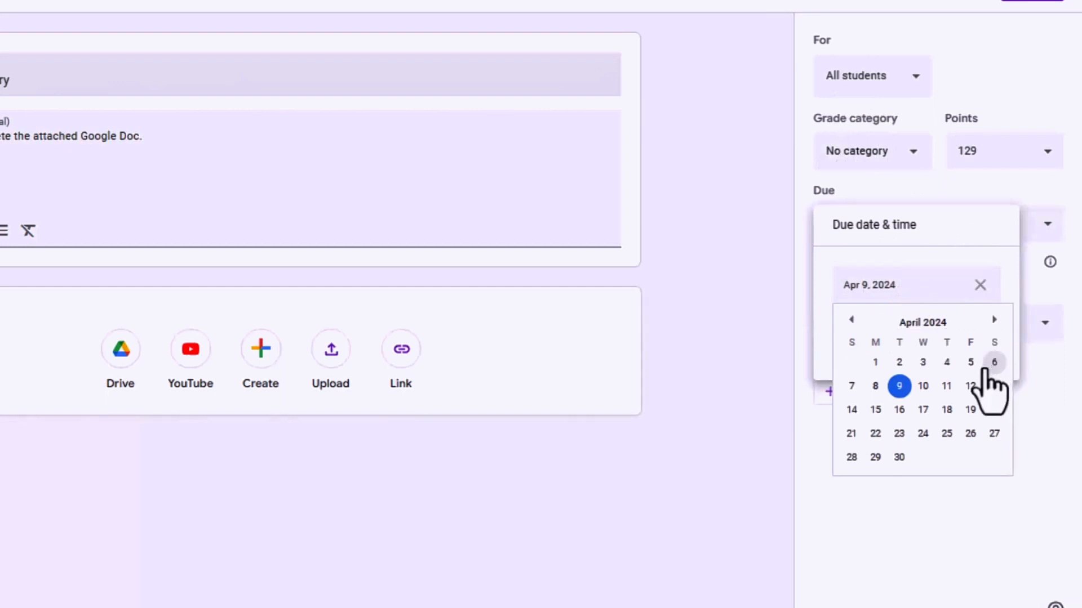
click(947, 434)
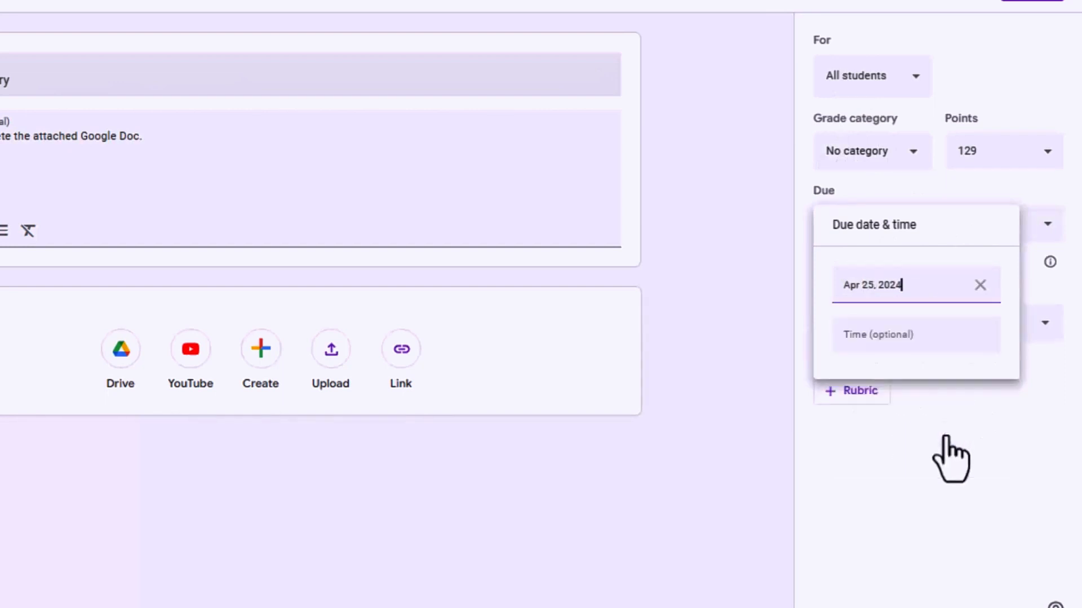
click(898, 341)
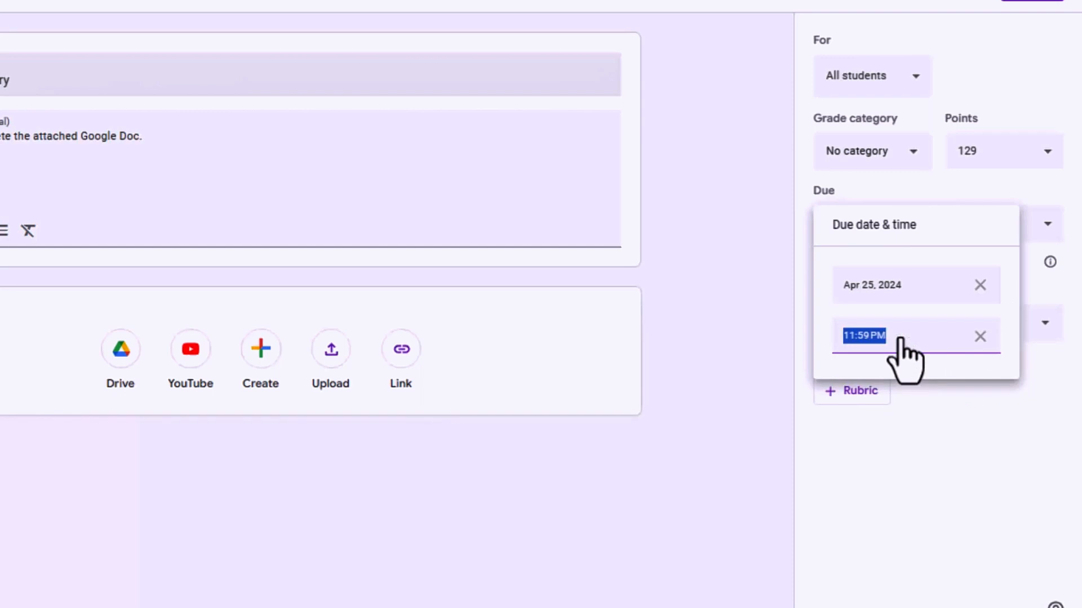
click(1016, 499)
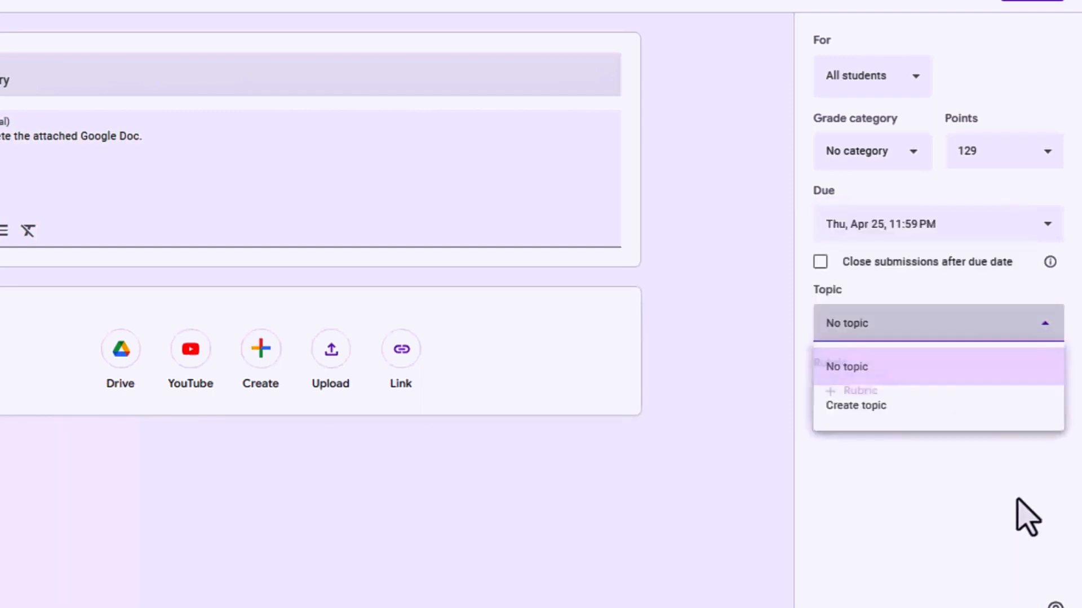
- Set the assignment's topic to Computer Theory and open the options for adding a rubric
click(939, 324)
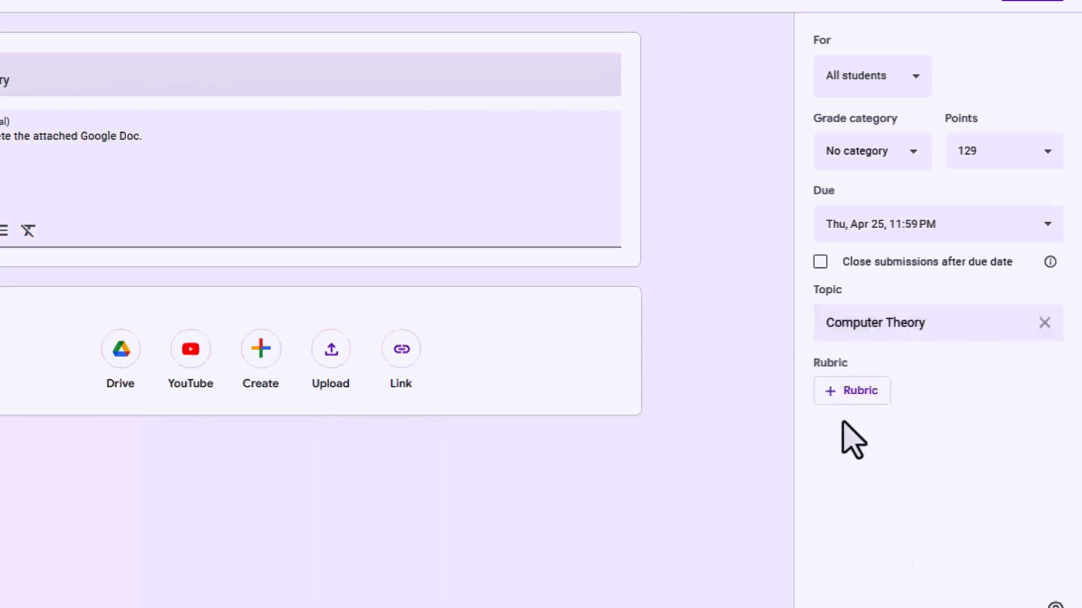
click(831, 395)
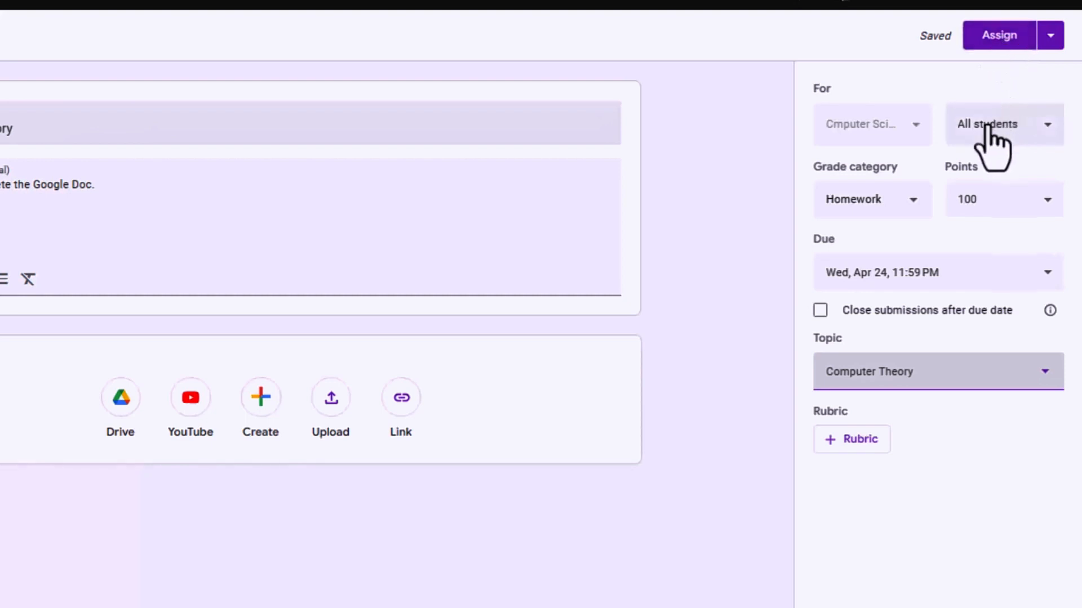
- Check the alternative posting options and assign the Computer Theory homework to all students
click(1049, 37)
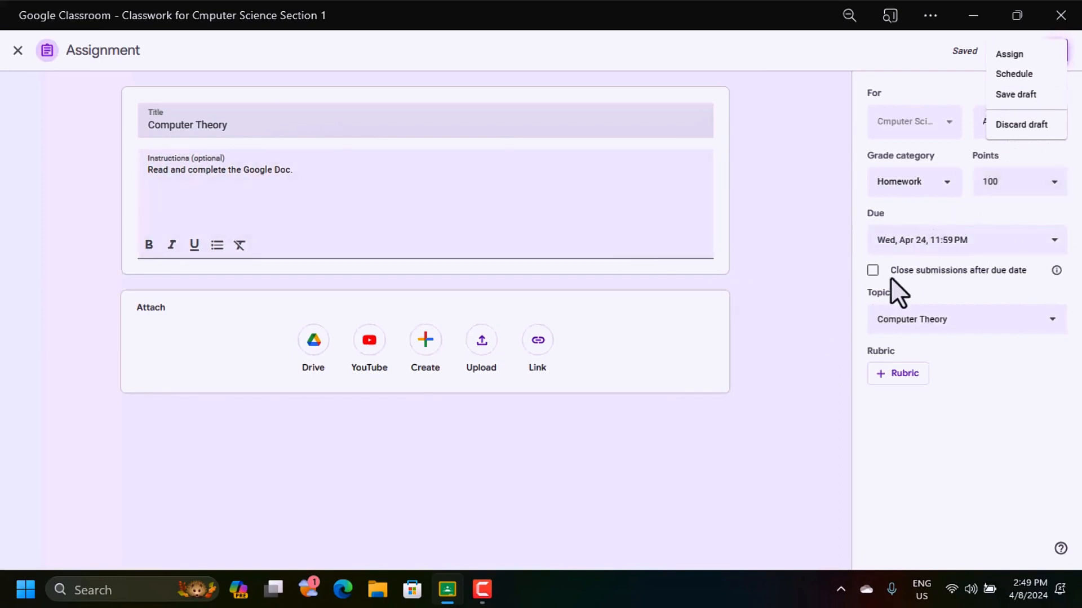
click(912, 60)
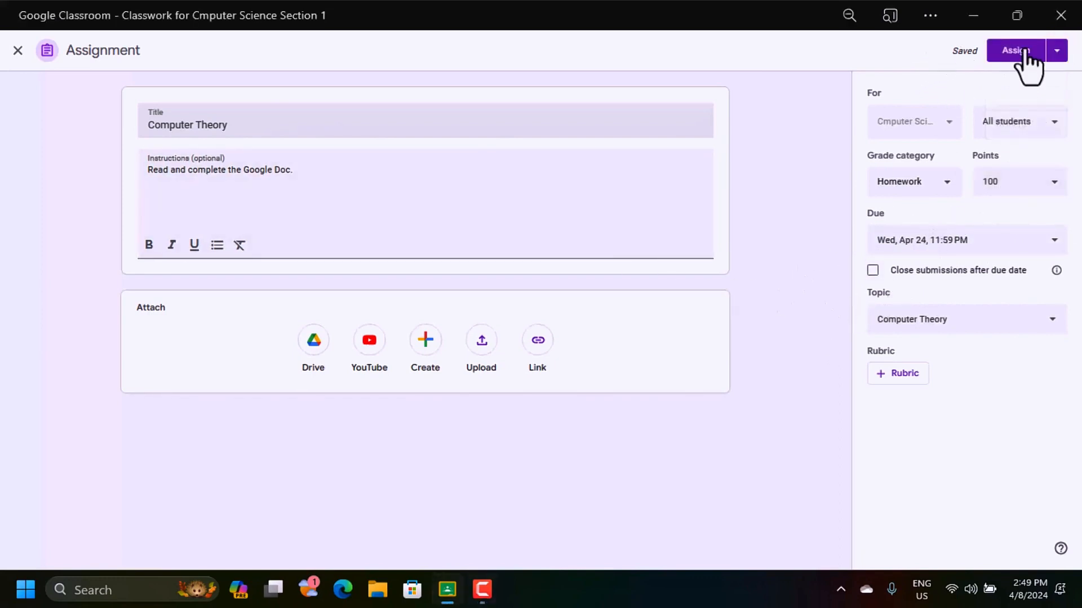
click(1006, 56)
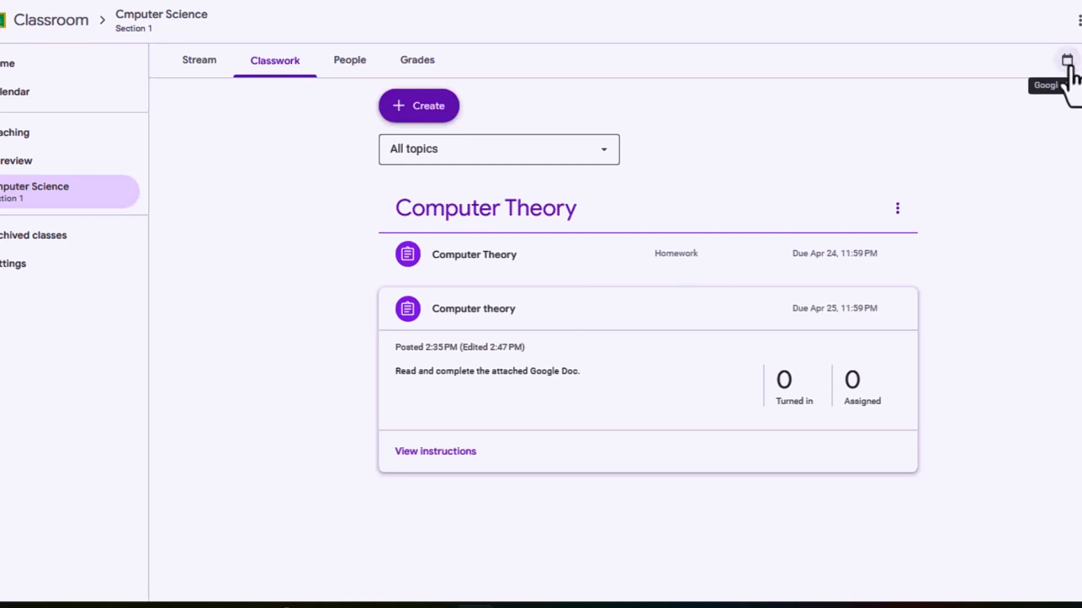
click(1048, 62)
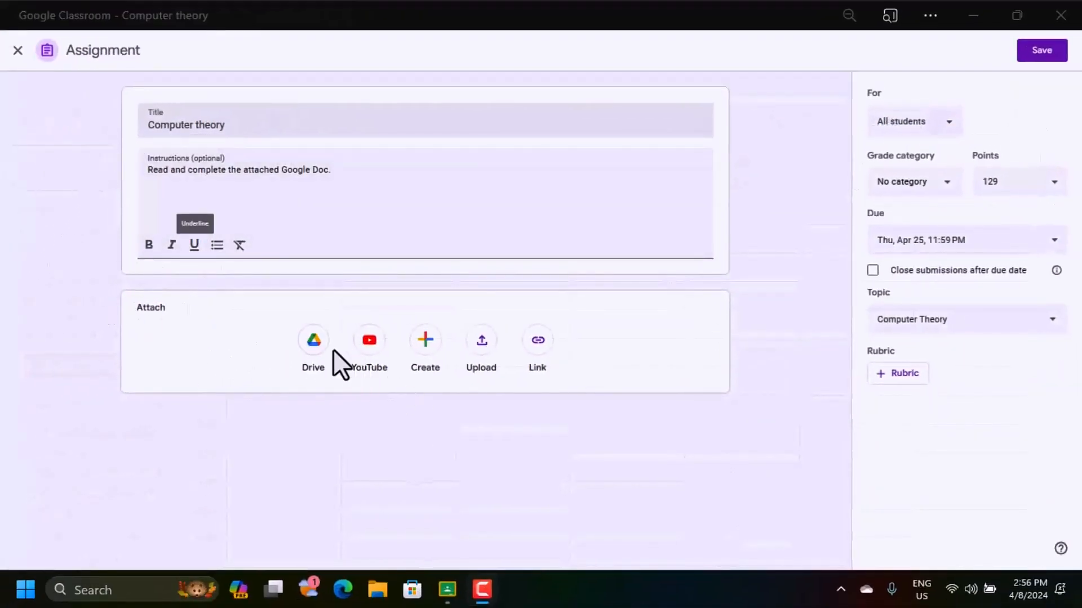
- Attach the Google Doc "Untitled document" from Drive to the Computer theory assignment and open its student access options
click(313, 357)
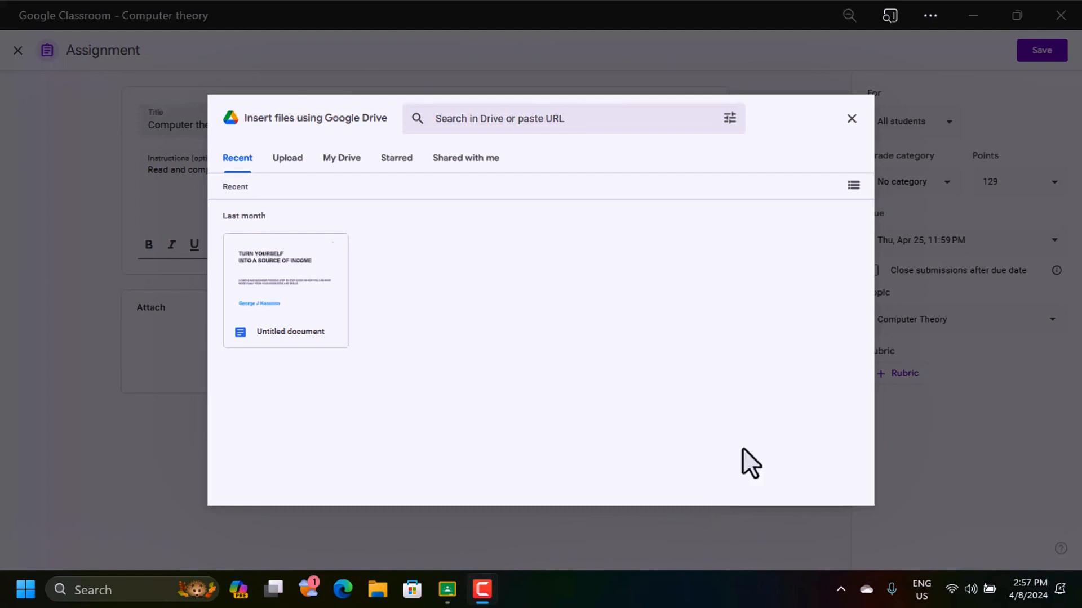
click(247, 329)
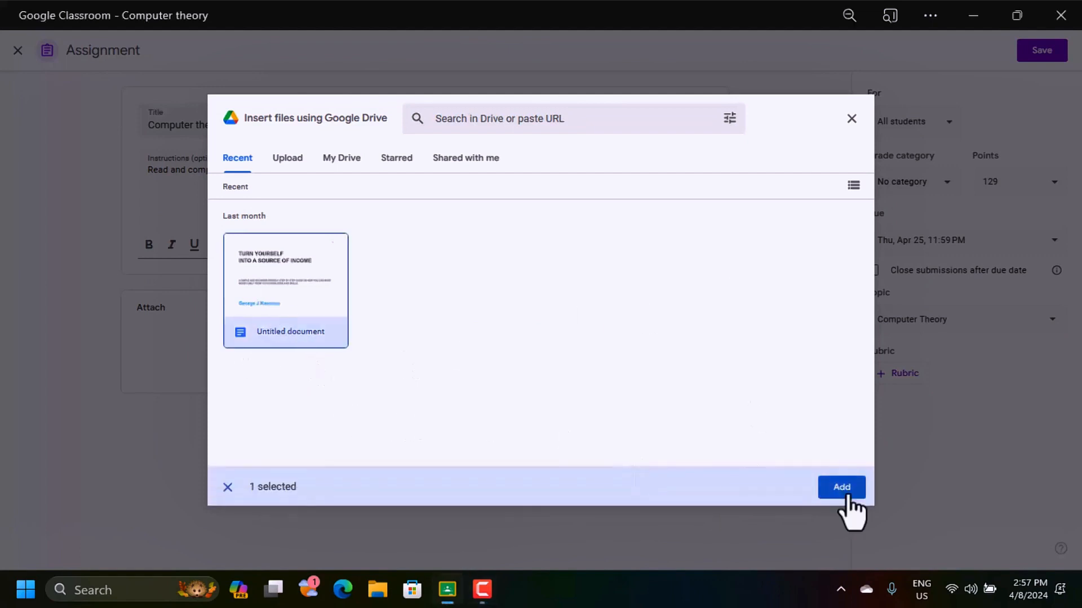
click(847, 496)
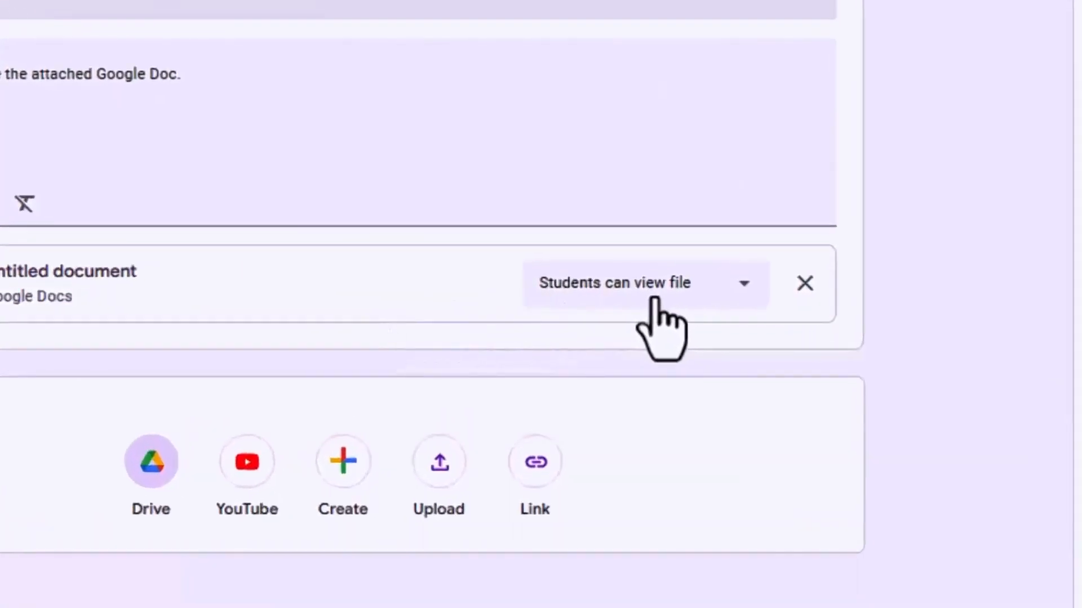
click(720, 294)
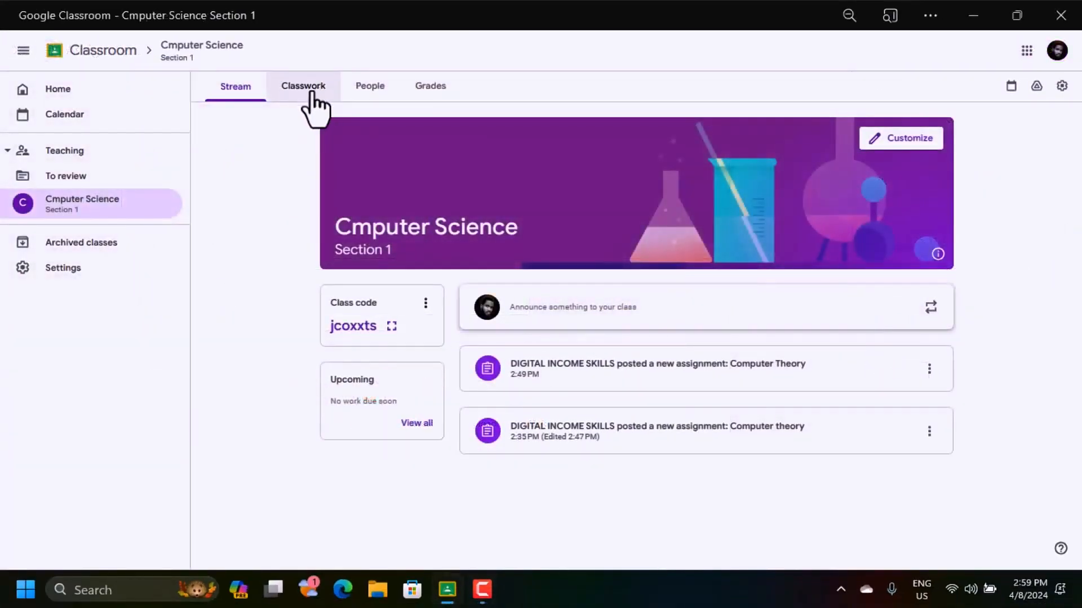
- Add a topic named "Computer Basics" to the class's classwork
click(303, 90)
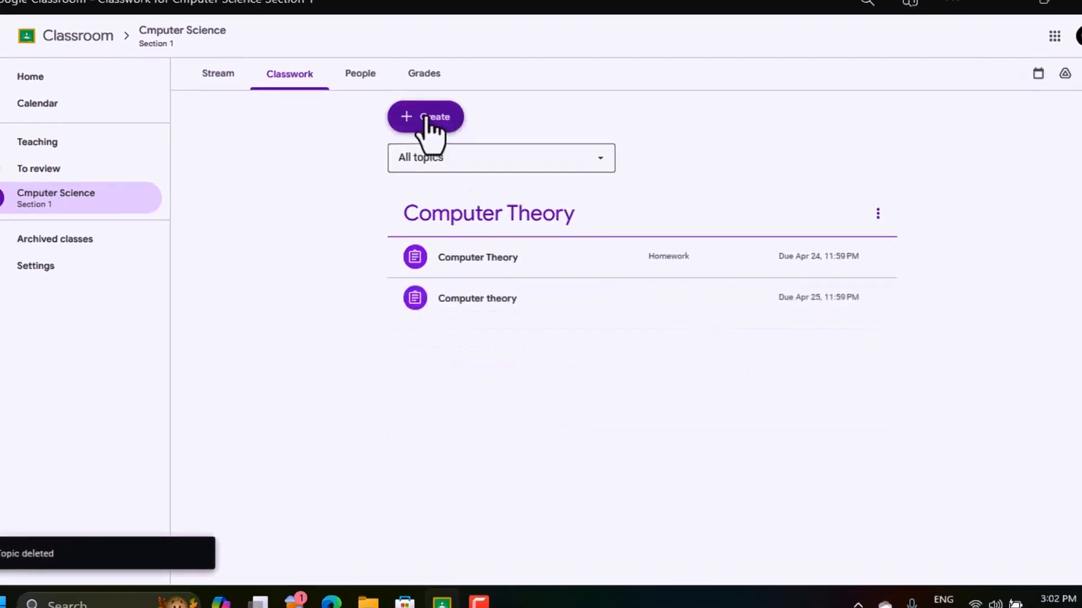
click(425, 118)
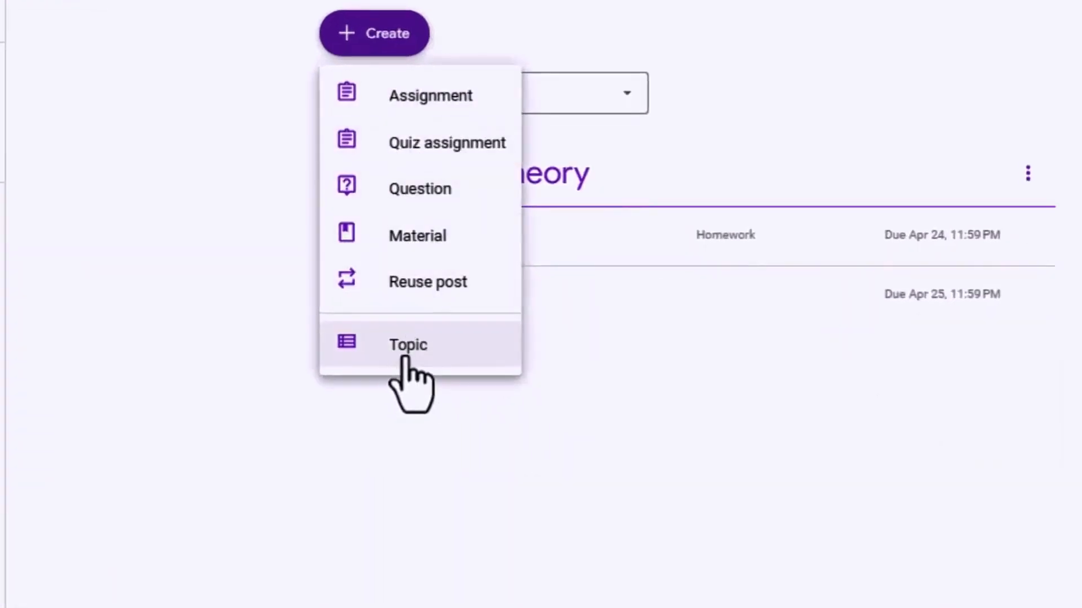
click(400, 346)
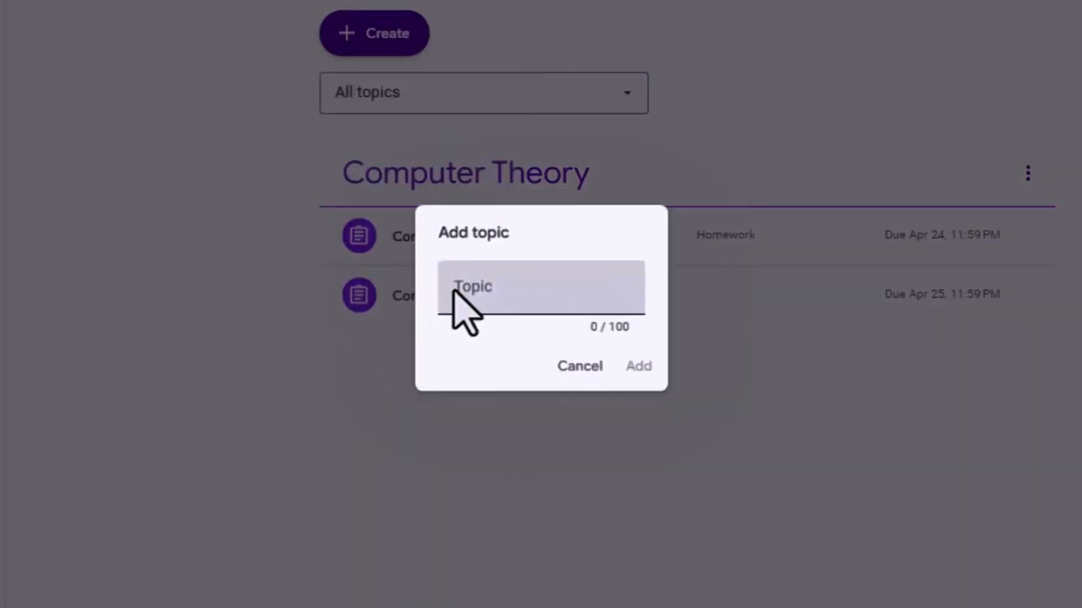
click(514, 277)
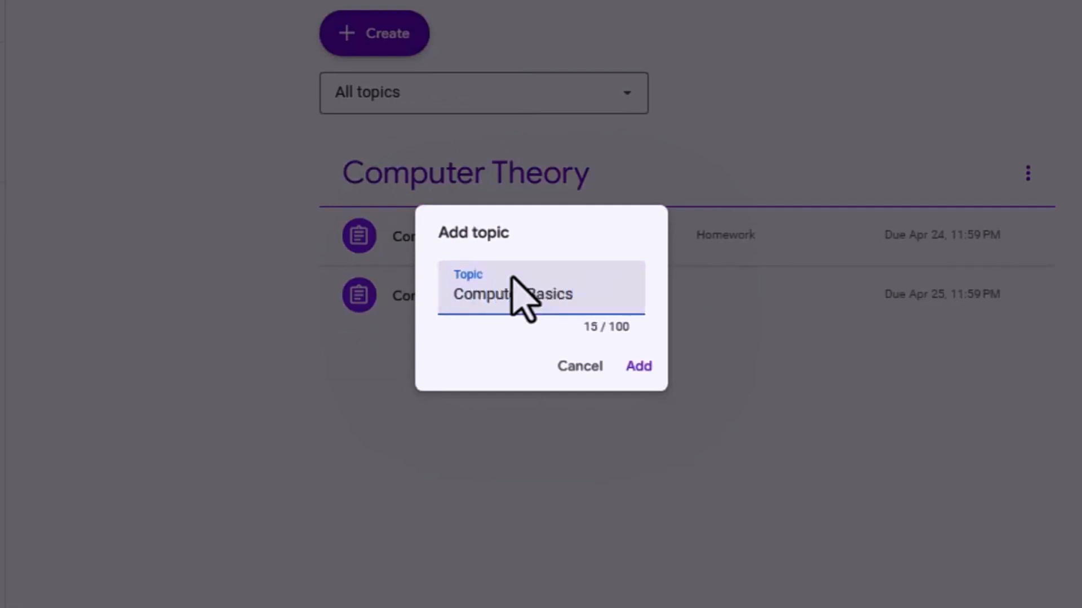
click(641, 369)
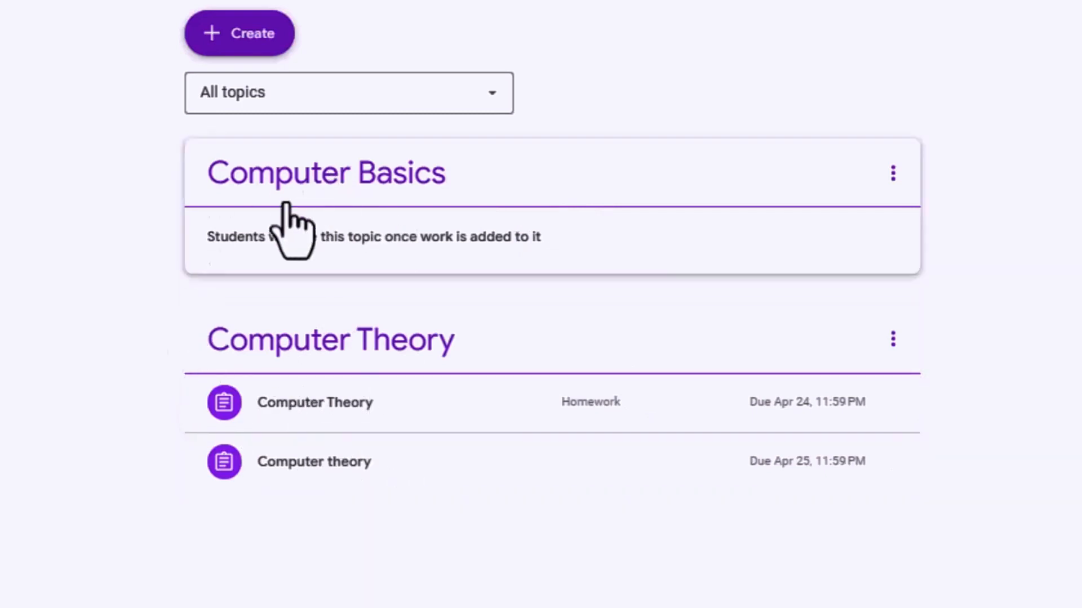
- Move the Computer Basics topic below Computer Theory, and restore the order by moving Computer Theory below Computer Basics
drag(261, 179, 278, 422)
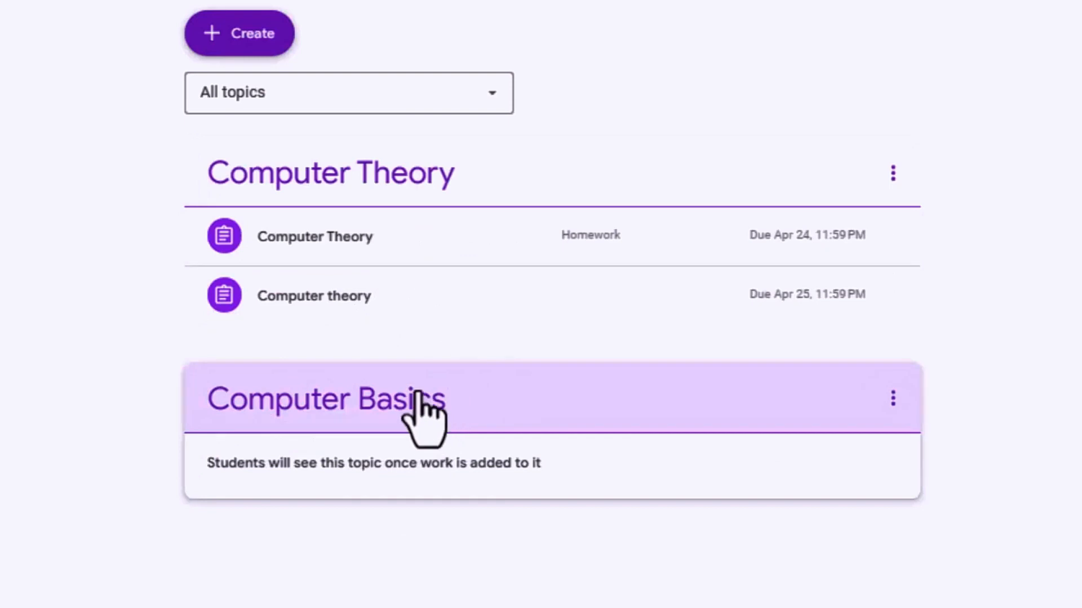
drag(309, 197, 331, 363)
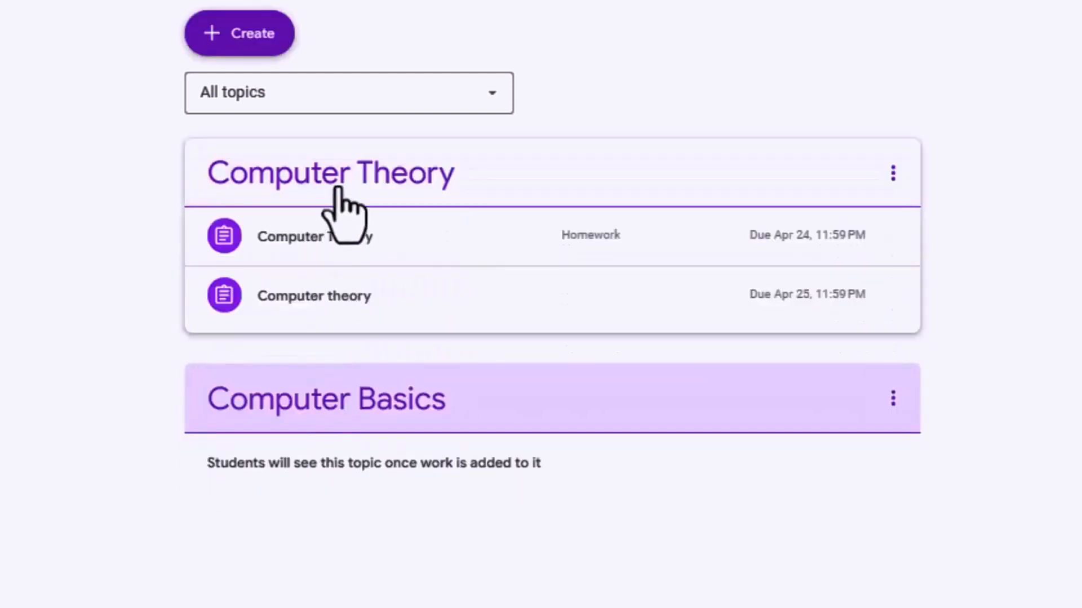
drag(338, 189, 346, 437)
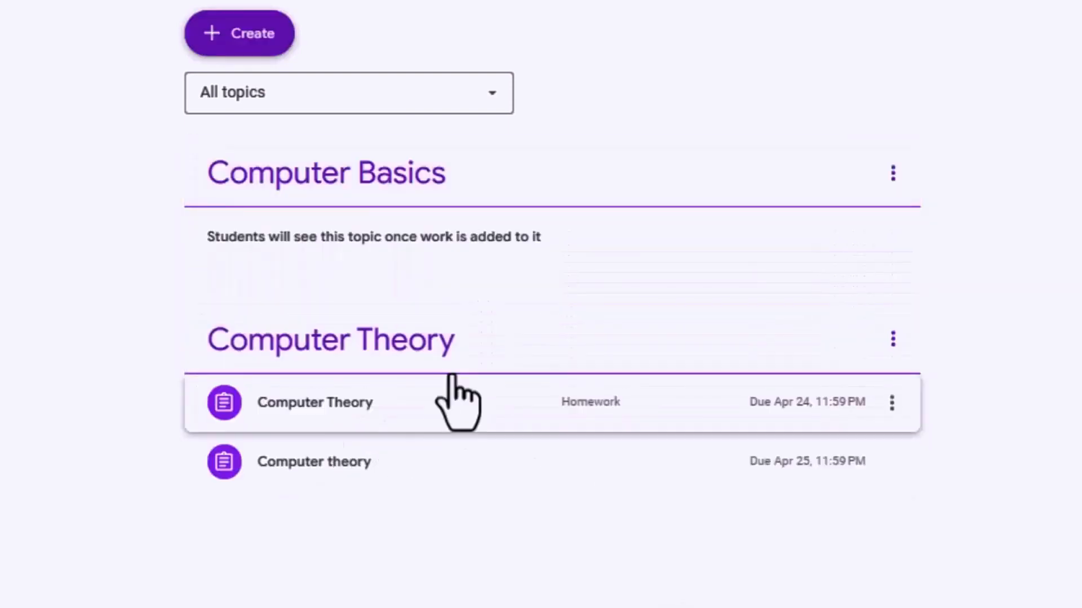